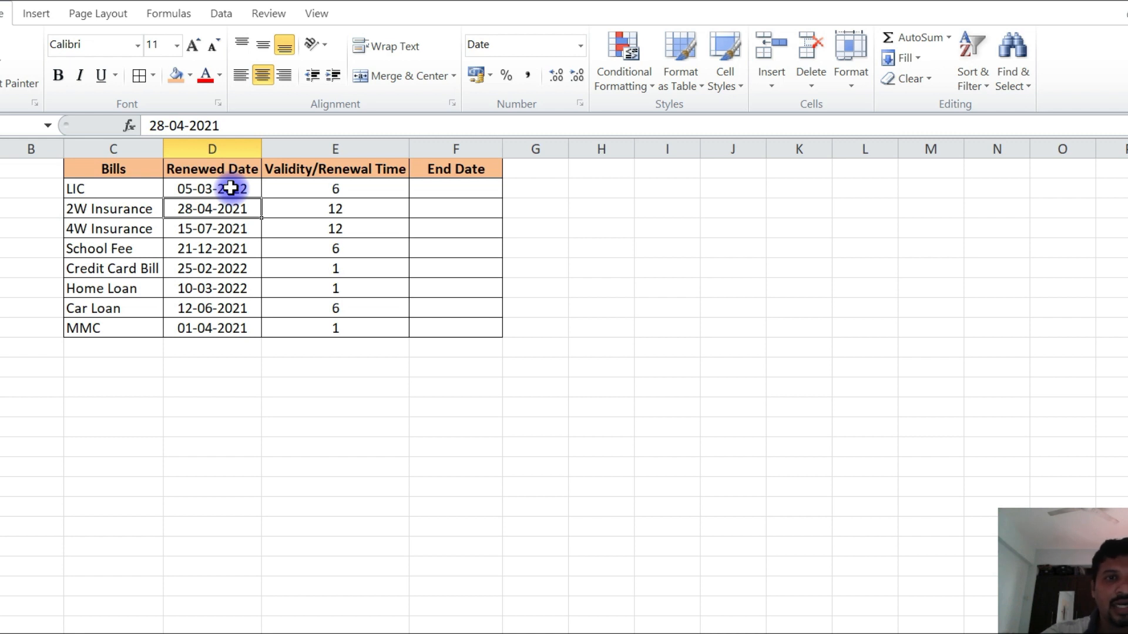
- Extend the column E header to "Validity/Renewal Time (Months)" and autofit the column width
click(231, 188)
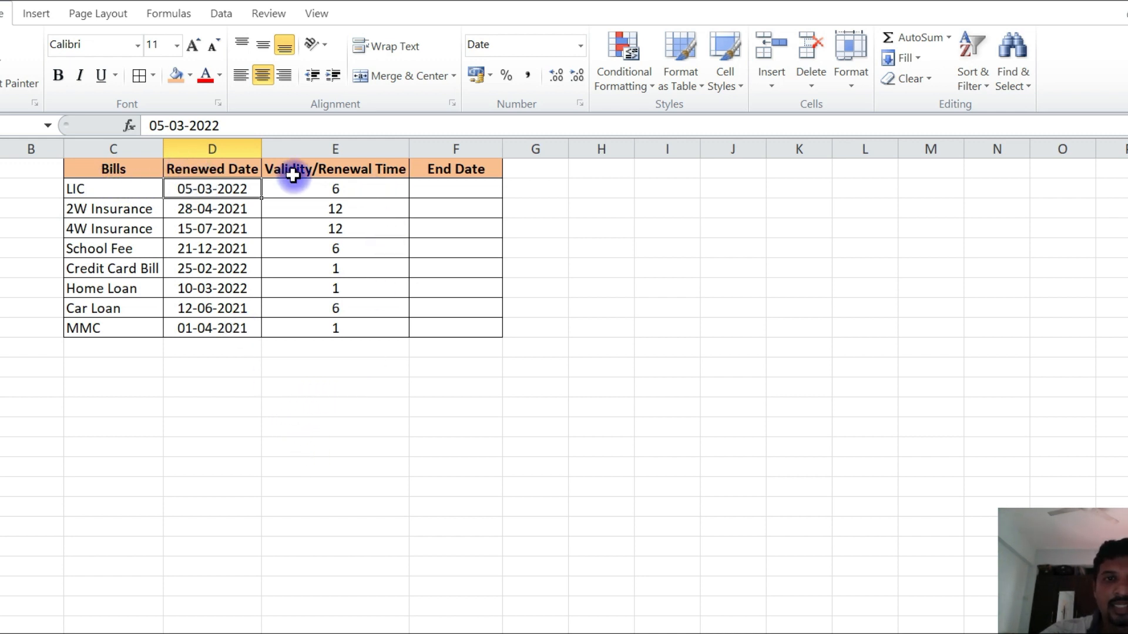
click(367, 190)
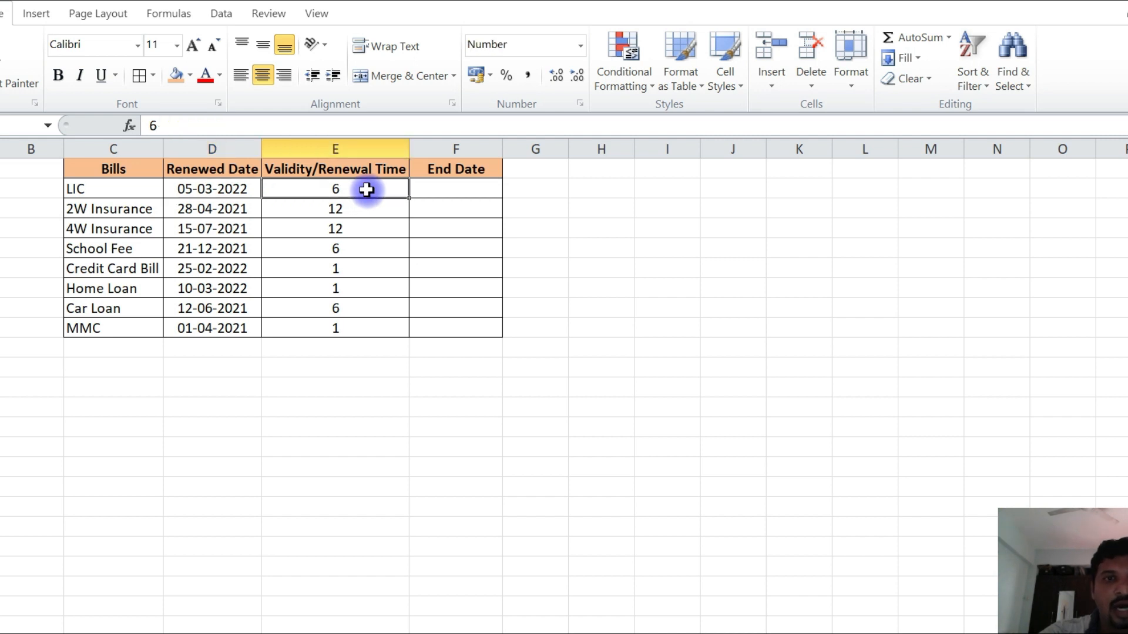
click(395, 168)
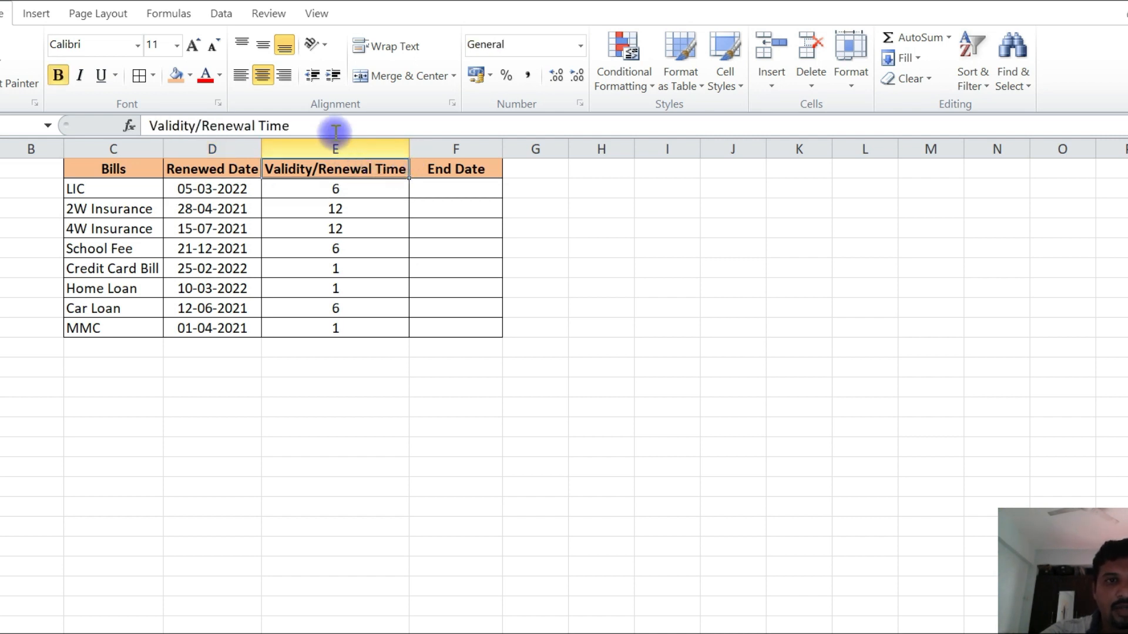
click(359, 124)
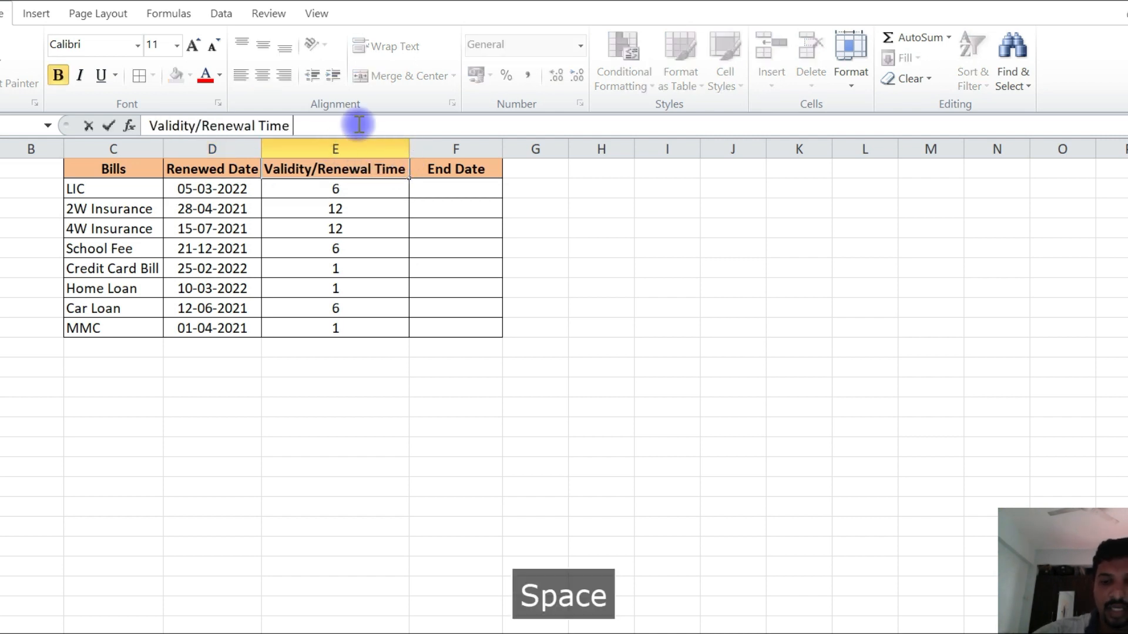
text((Months)
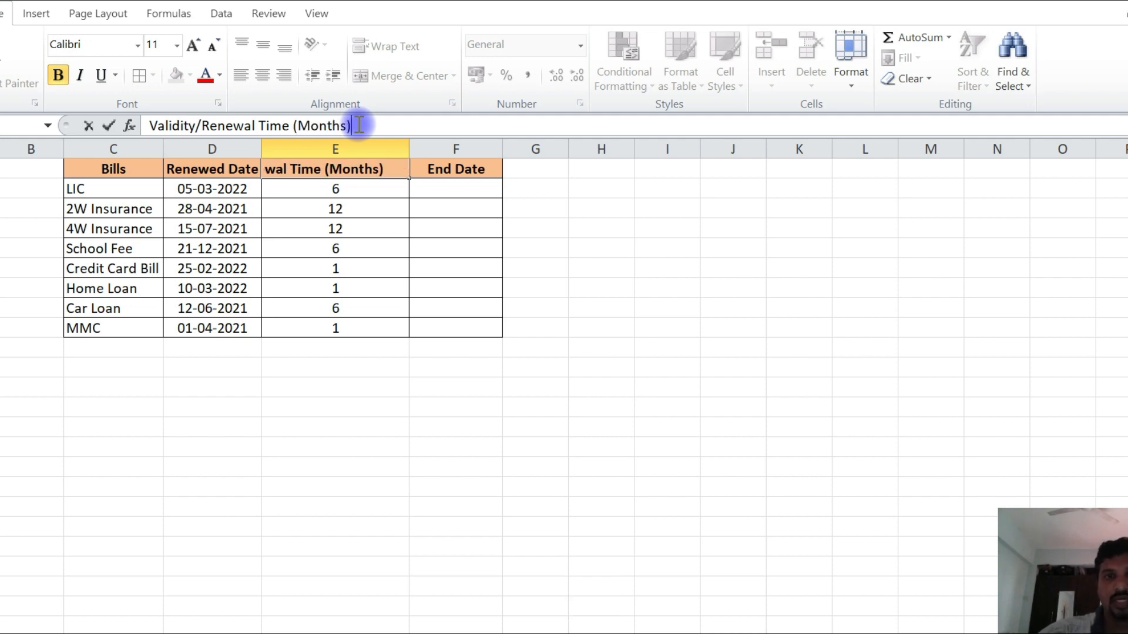
text())
key(Return)
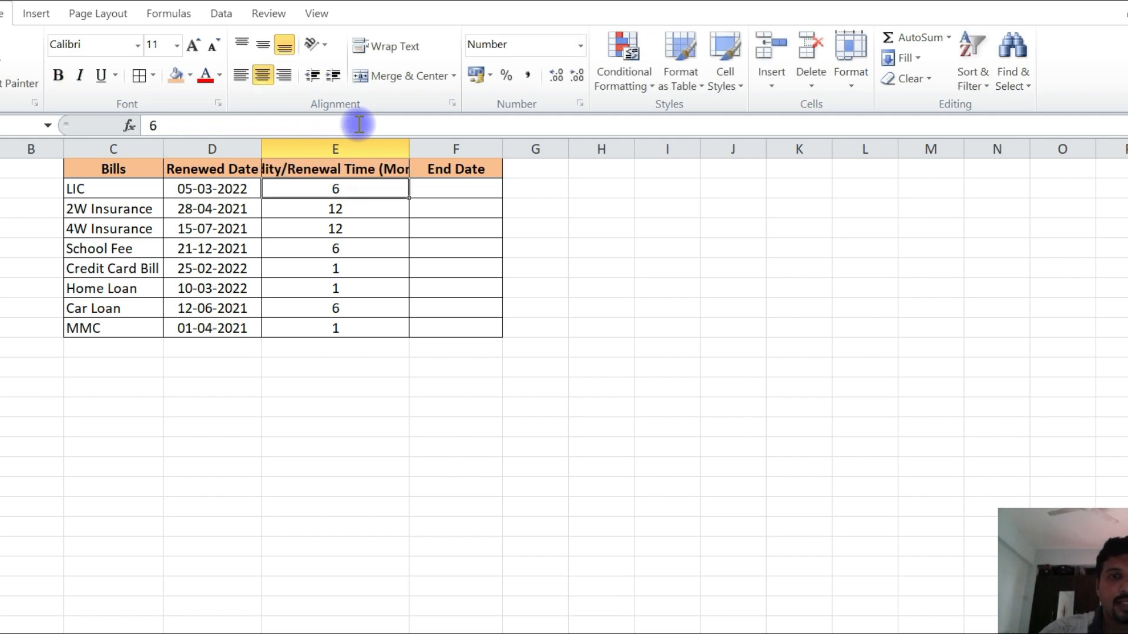
double_click(413, 152)
click(415, 203)
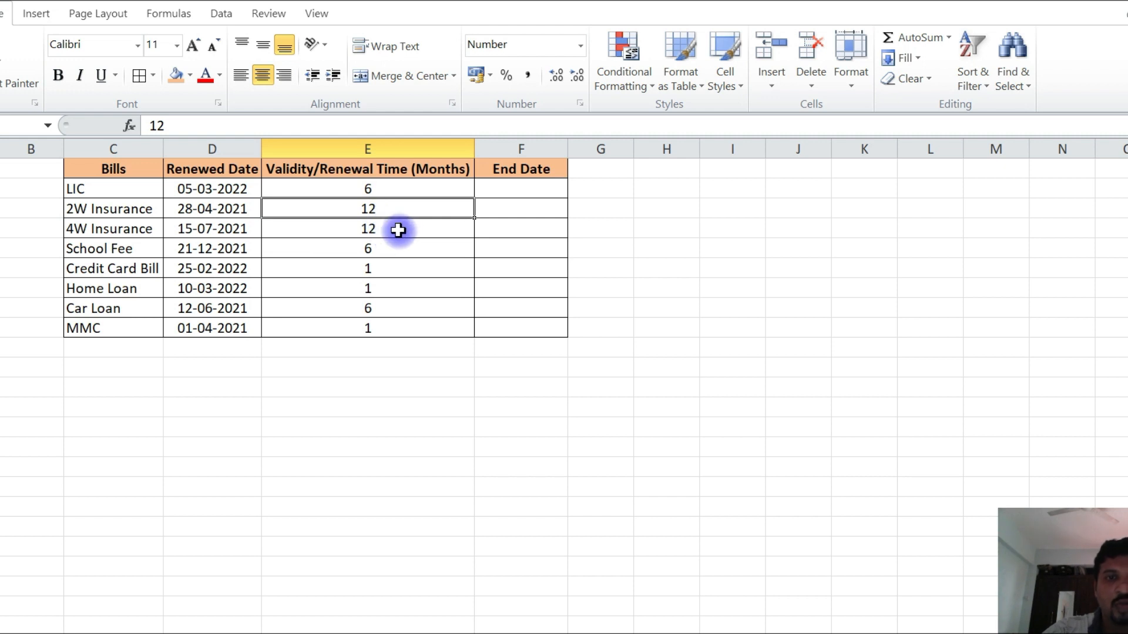
click(422, 249)
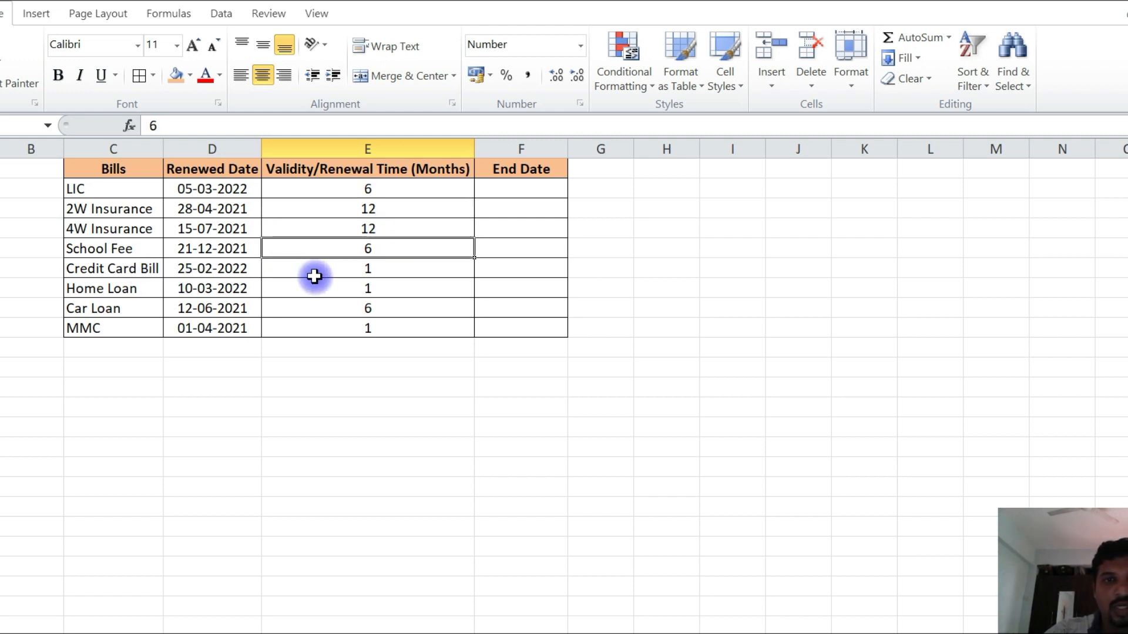
- Enter =EDATE(D2,E2) in cell F2 to calculate the LIC end date from its renewed date and validity months
click(505, 186)
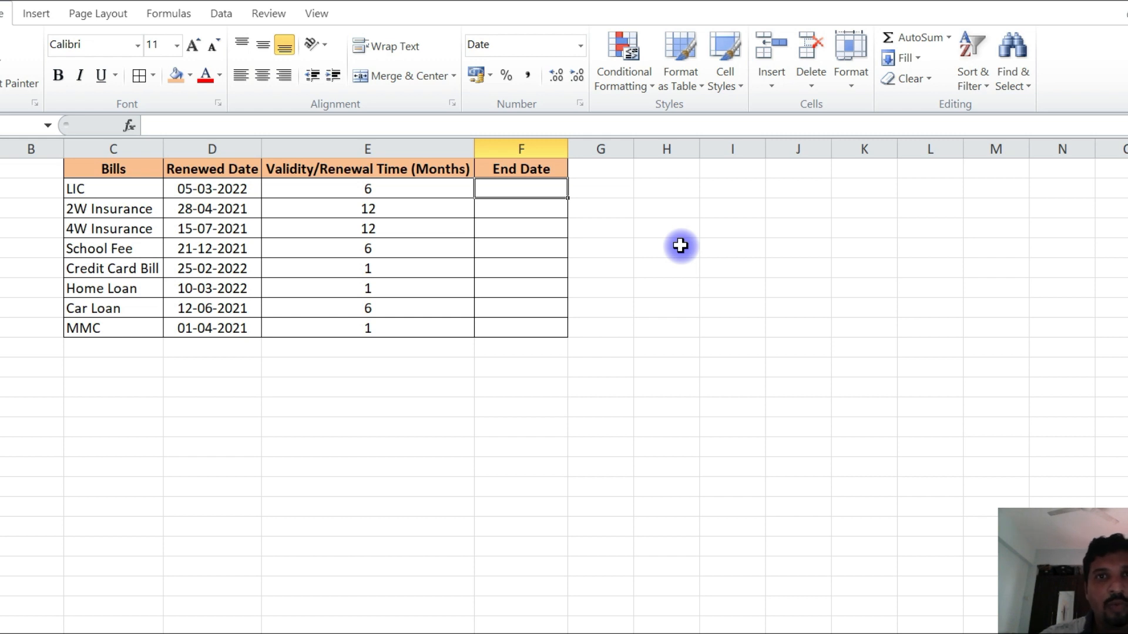
text(=)
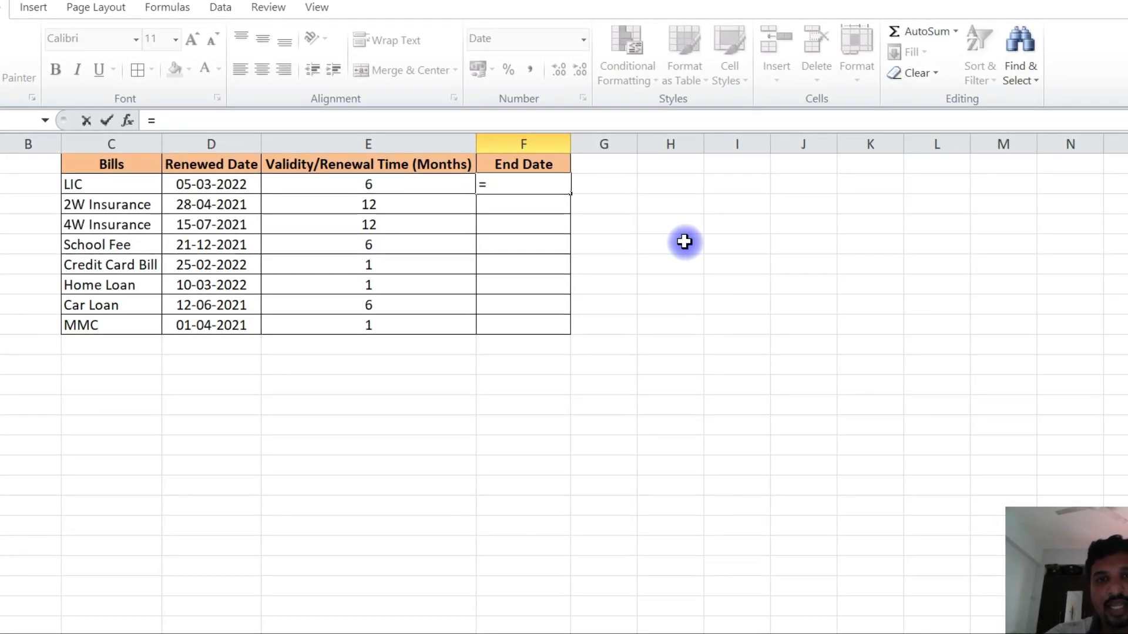
text(e)
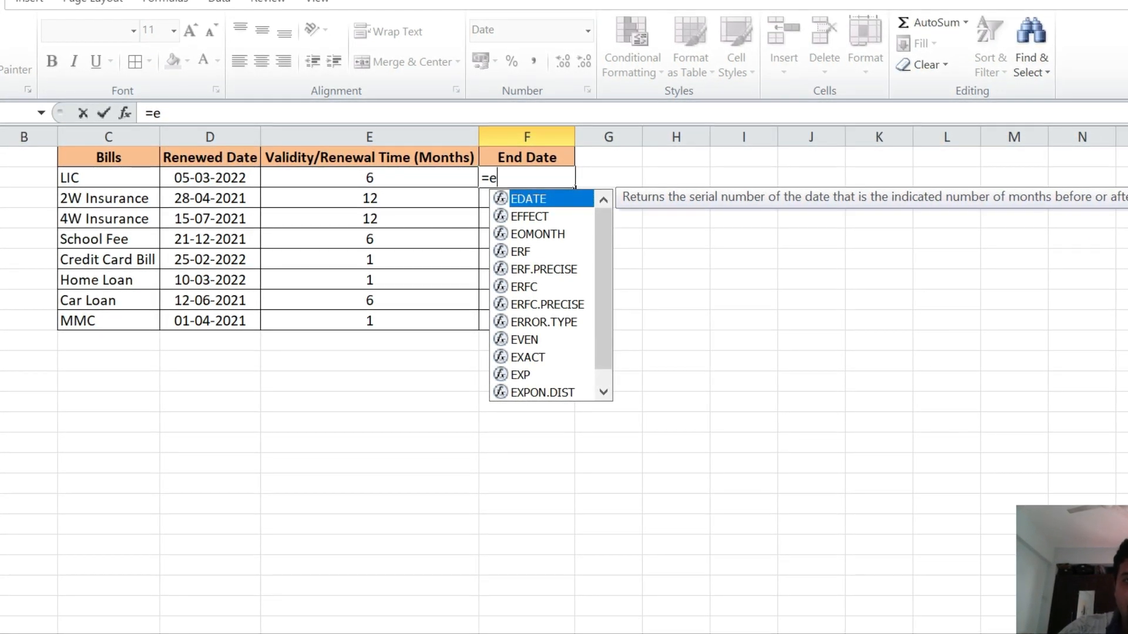
key(Tab)
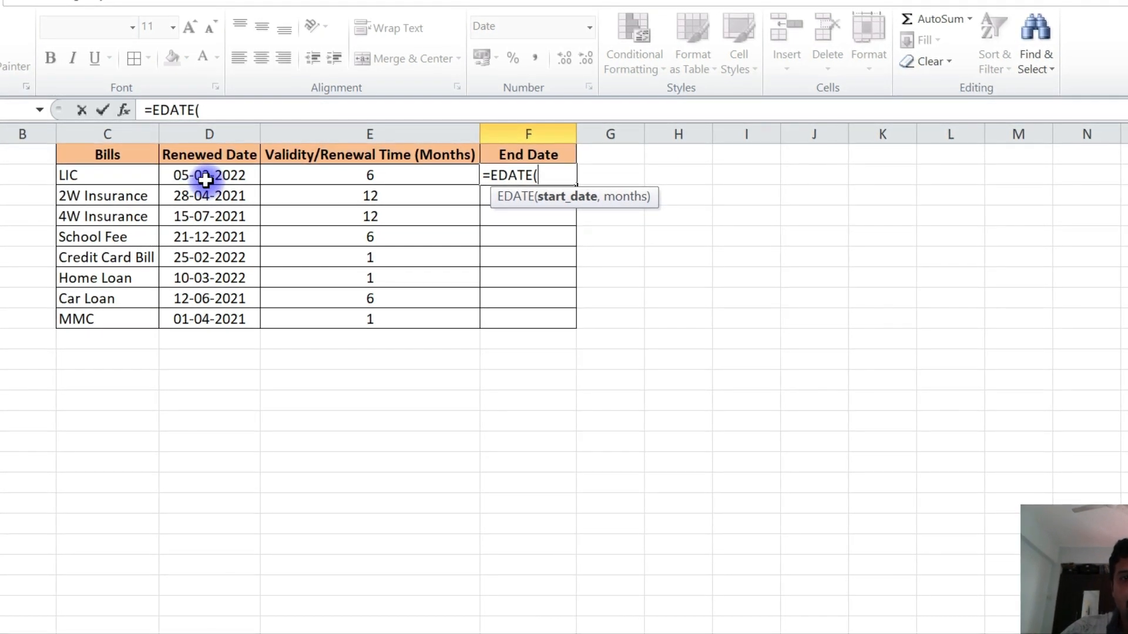
click(206, 179)
text(,)
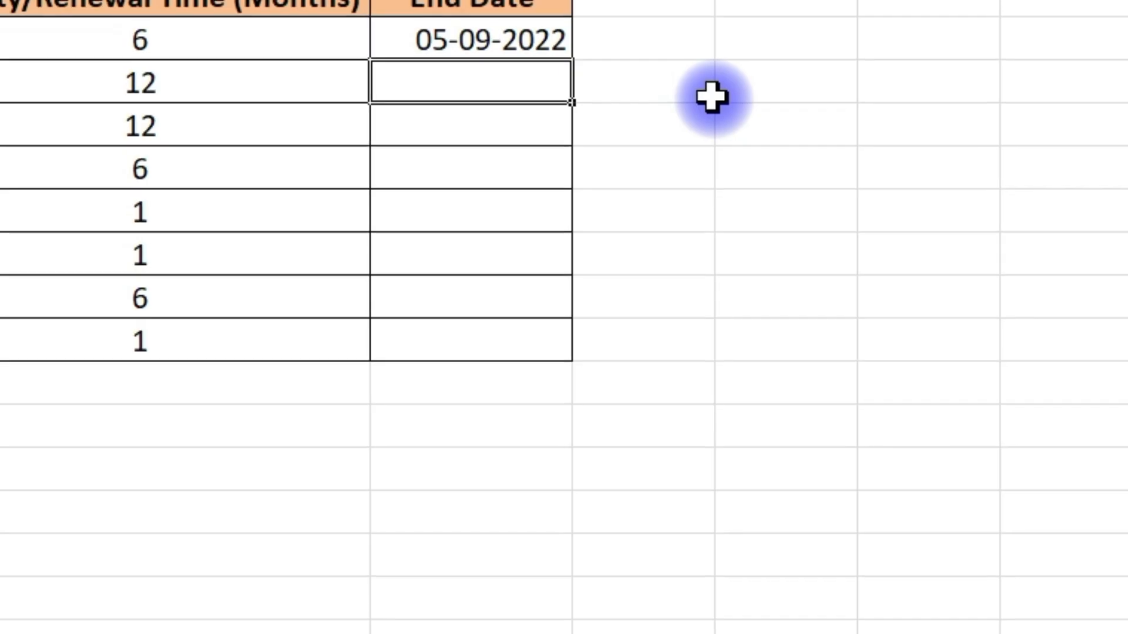
- Subtract one day from the LIC end date by changing the F2 formula to =EDATE(D2,E2)-1
click(563, 148)
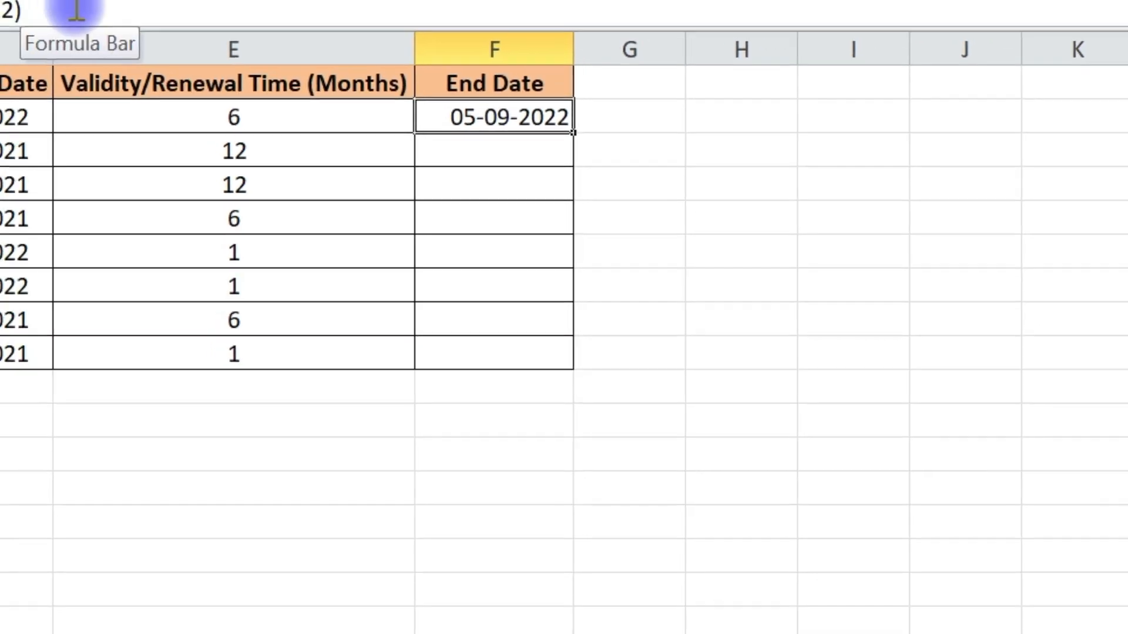
click(76, 9)
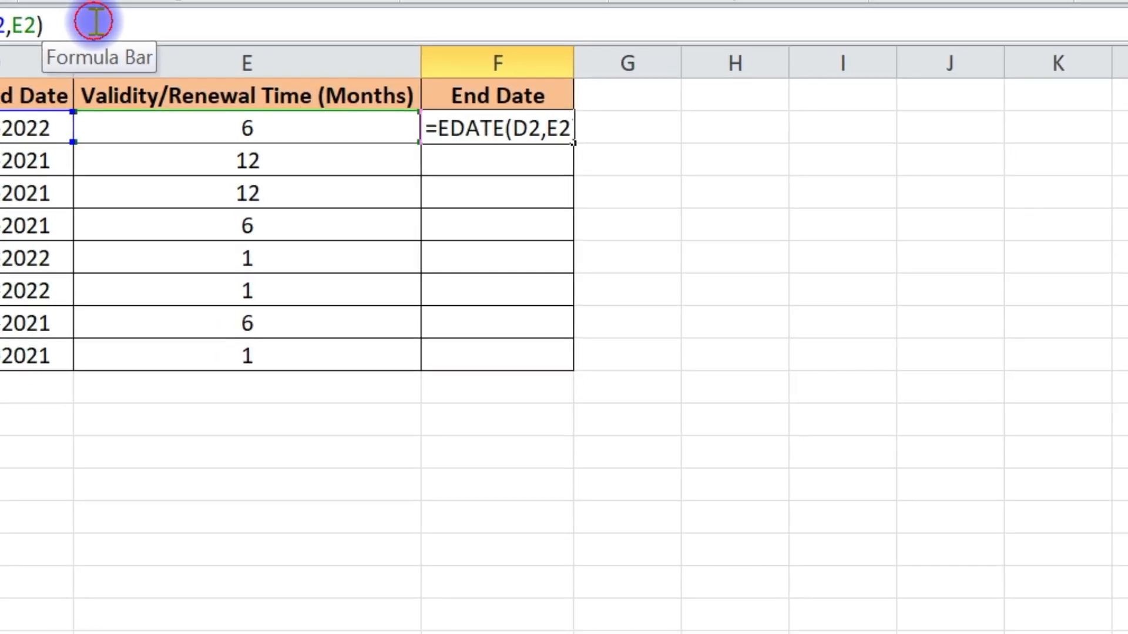
text(-1)
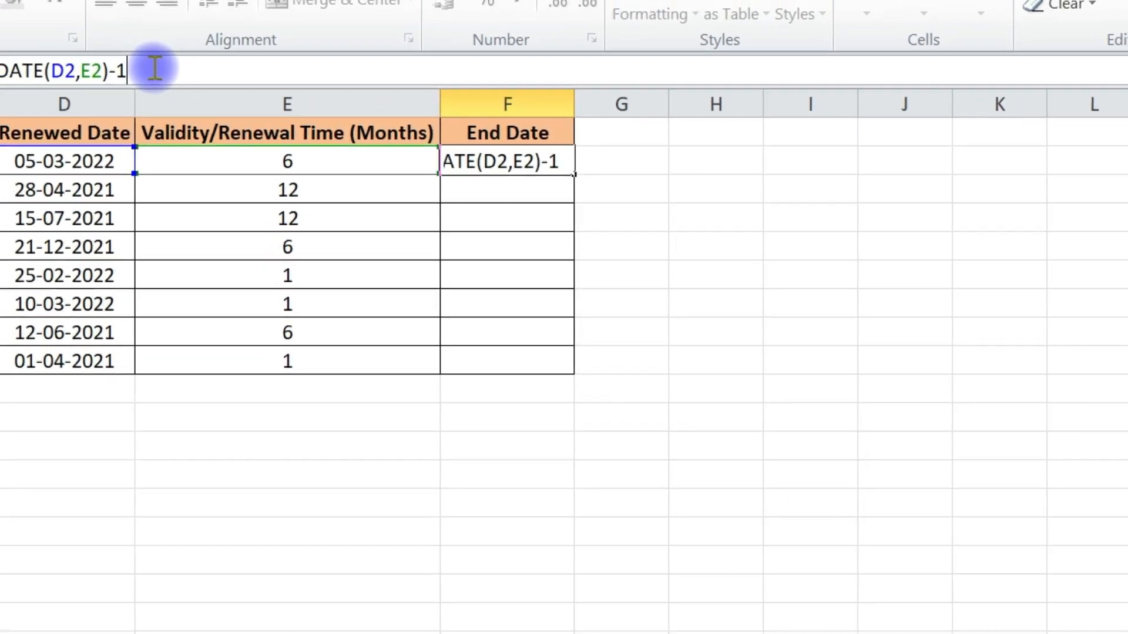
key(Return)
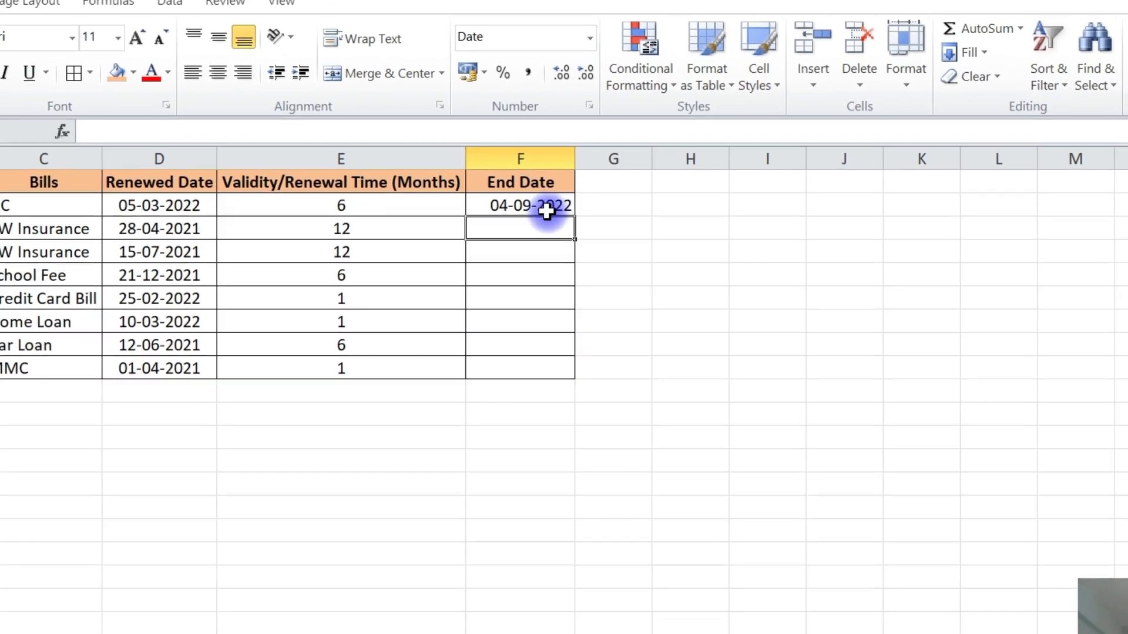
- Fill the F2 end date formula down through F9 for all remaining bills
click(546, 212)
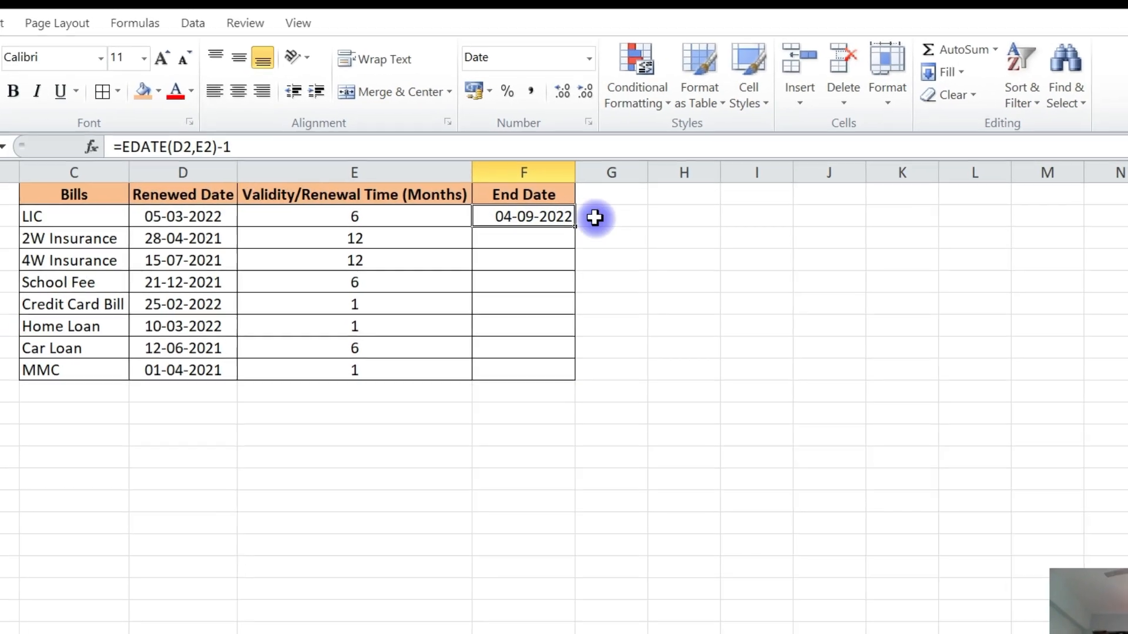
double_click(574, 217)
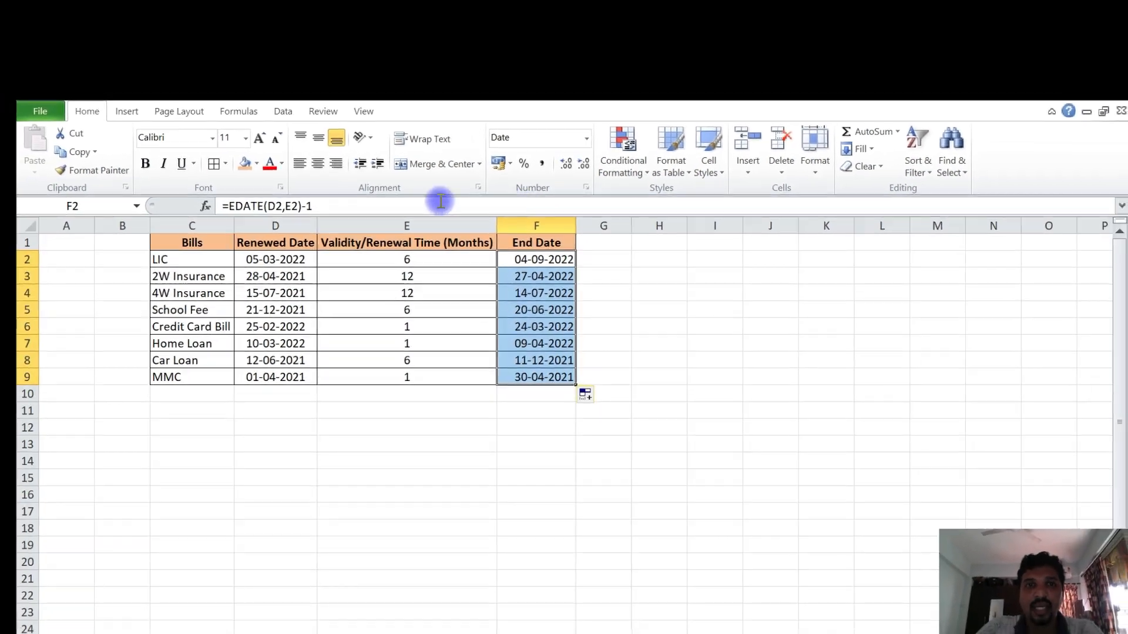
click(756, 353)
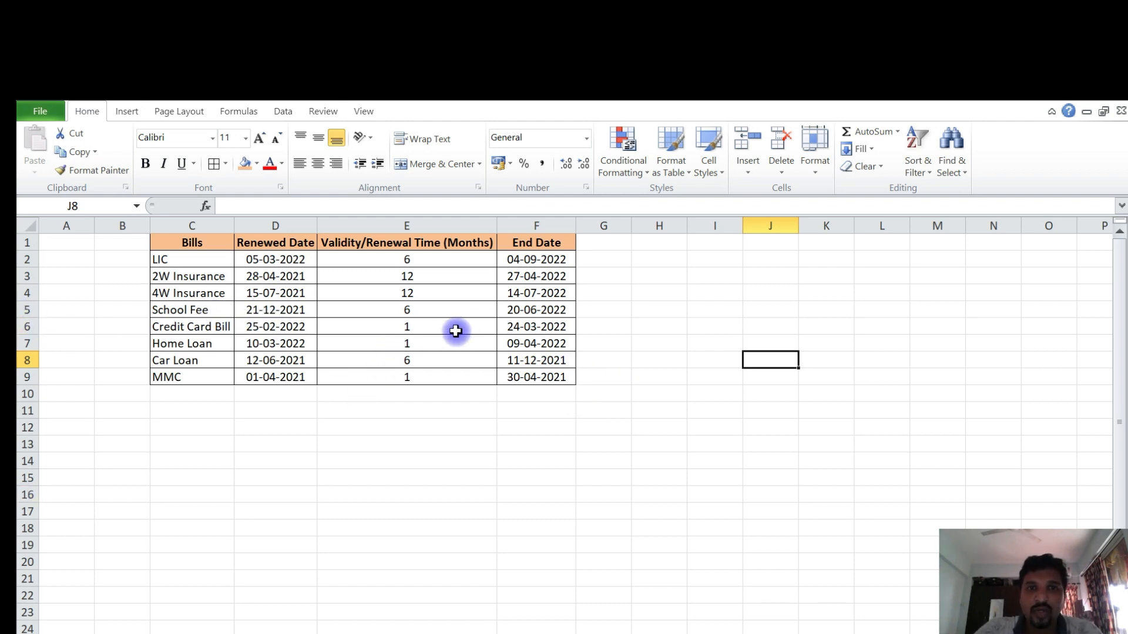
- Enter =EOMONTH(D2,E2) in cell G2 to calculate the month-end date for the LIC bill
click(621, 259)
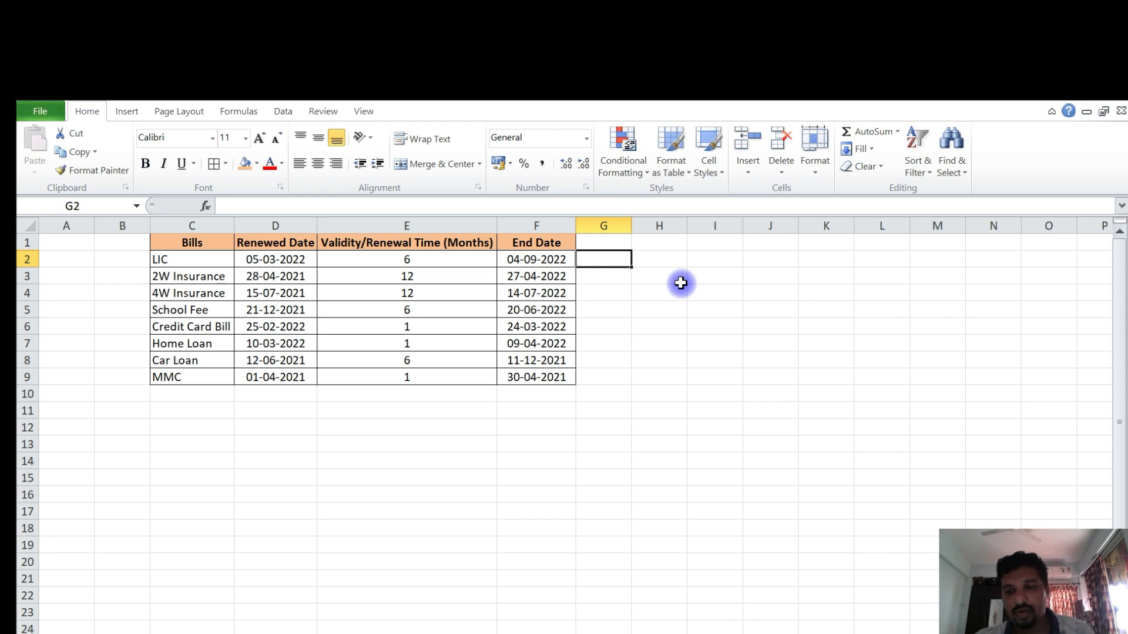
text(=)
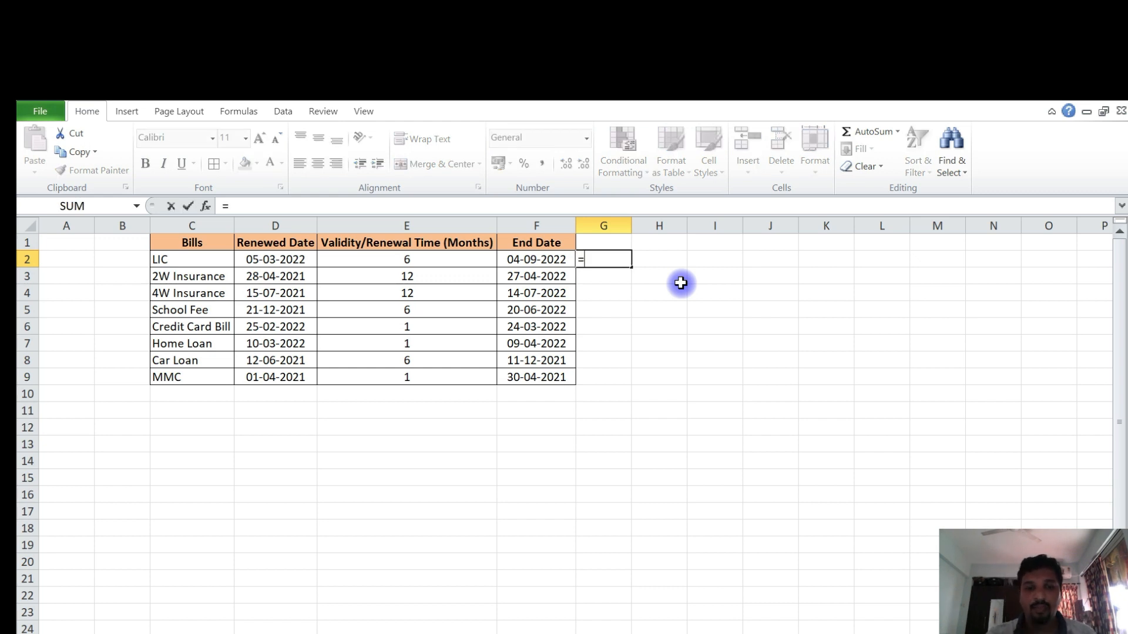
text(e)
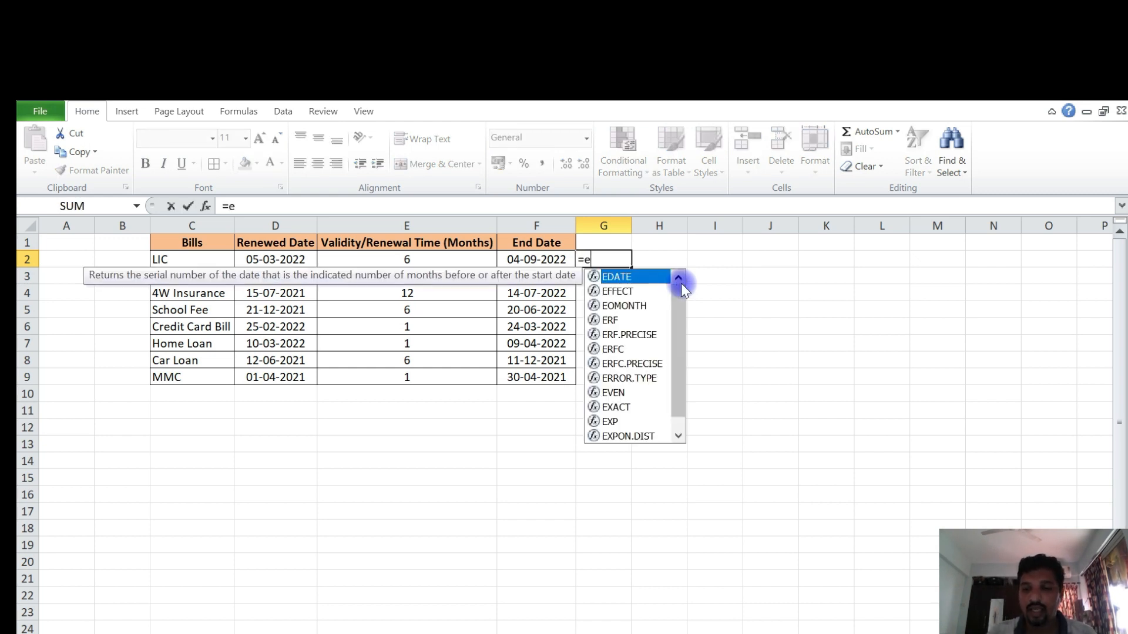
key(Down)
key(Down)
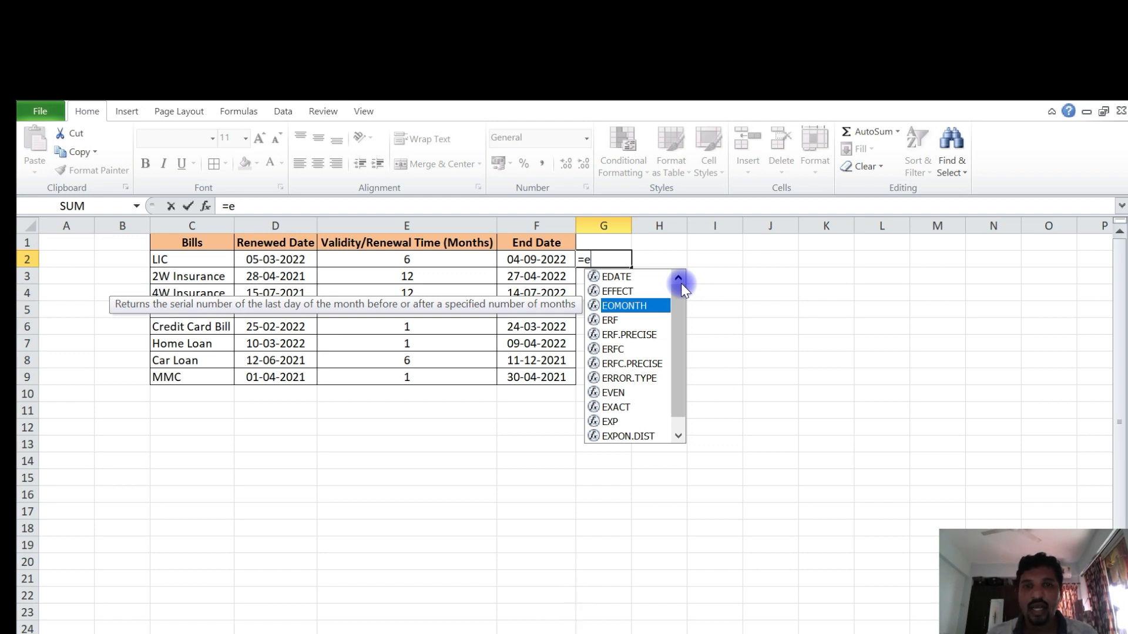
key(Tab)
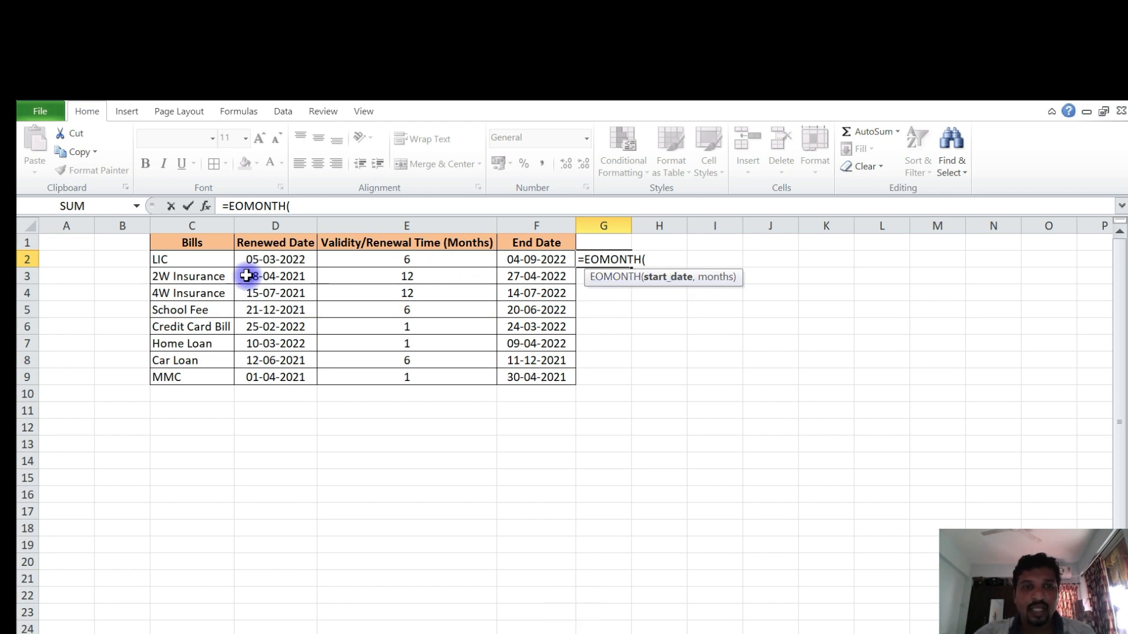
click(278, 259)
text(,)
click(361, 254)
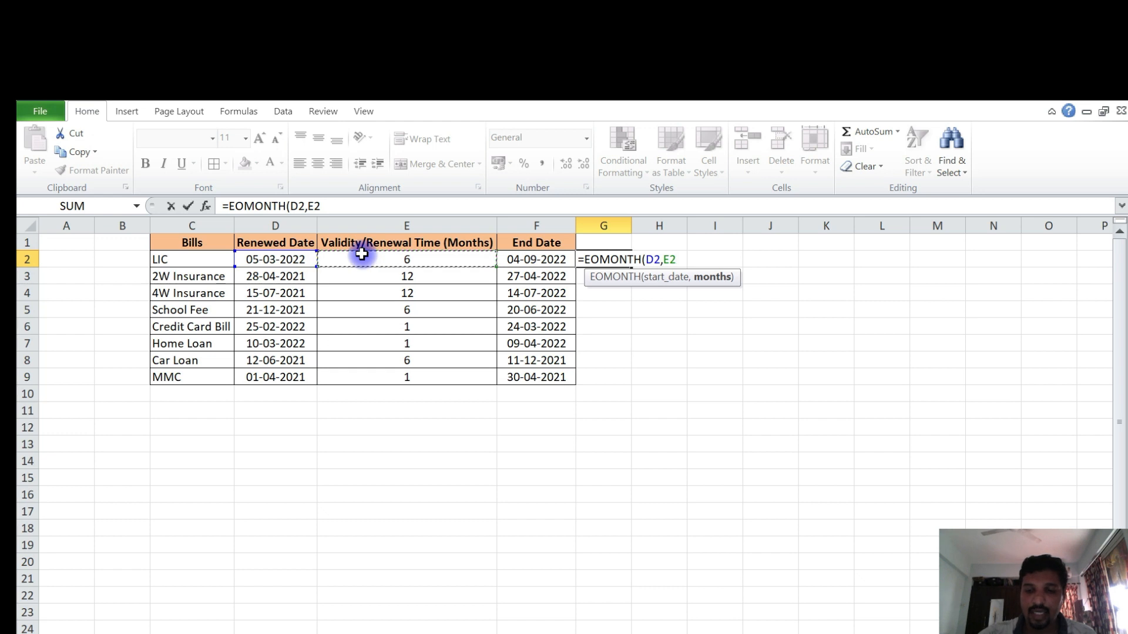
text())
key(Return)
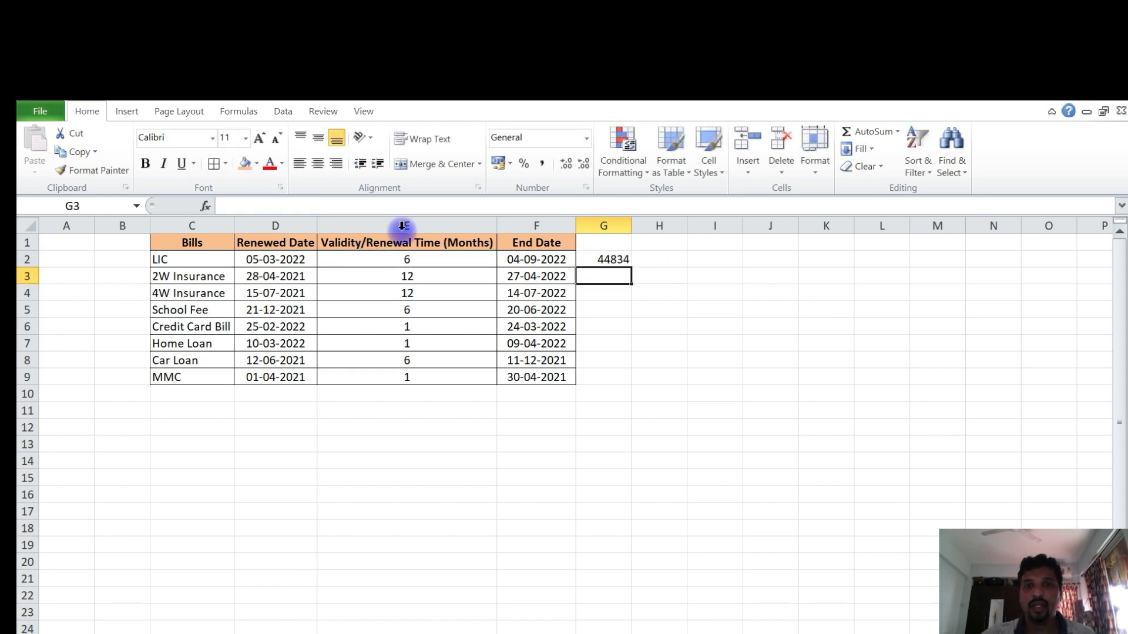
- Fill the G2 formula down through G9 and format the results as Short Date
click(623, 260)
double_click(629, 264)
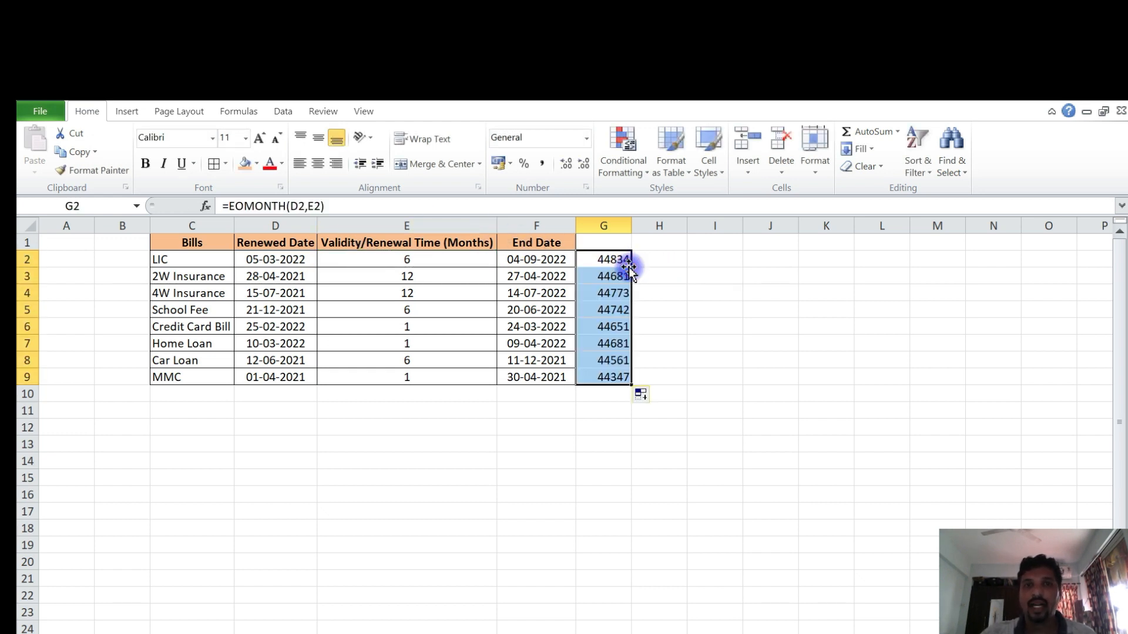
click(588, 140)
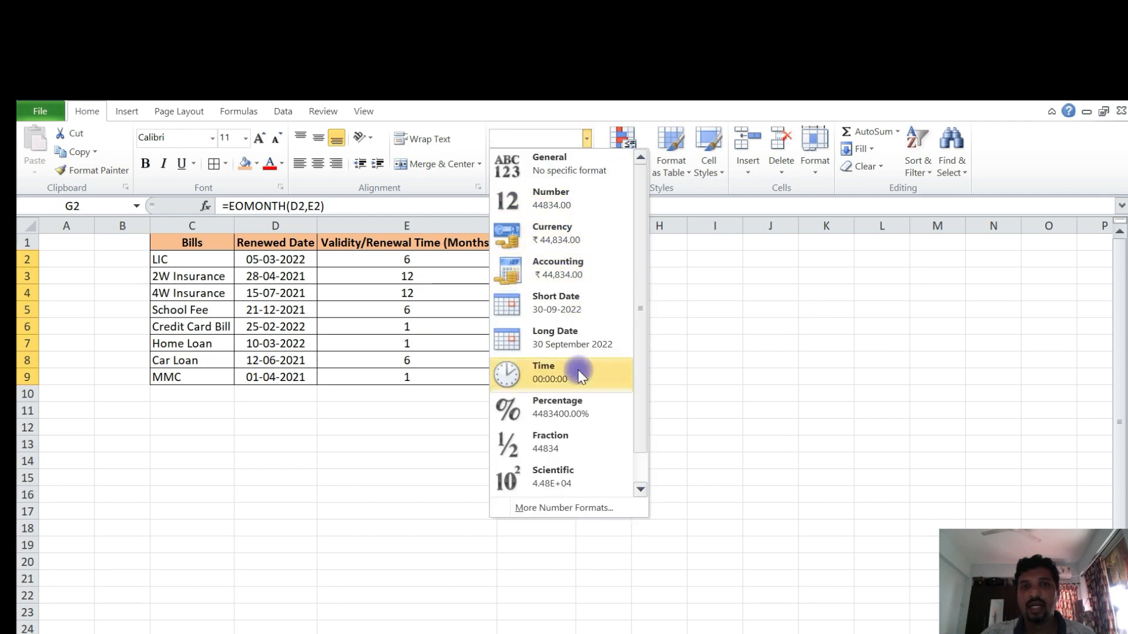
click(594, 303)
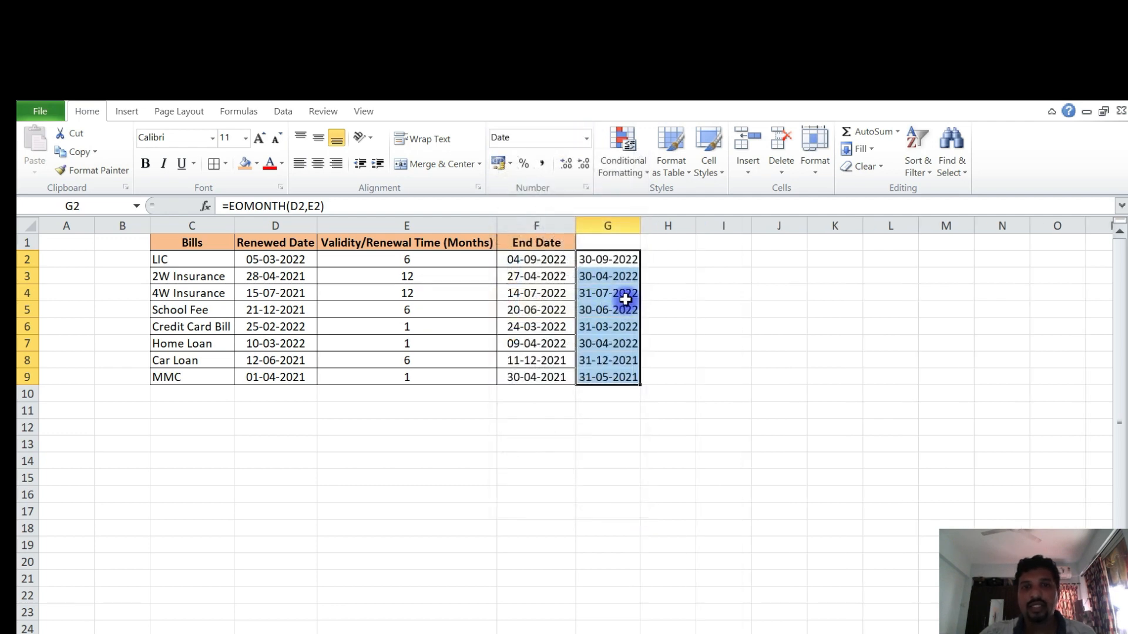
- Add the header "End of Month" in cell G1 and autofit column G
click(618, 243)
text(End of Mon)
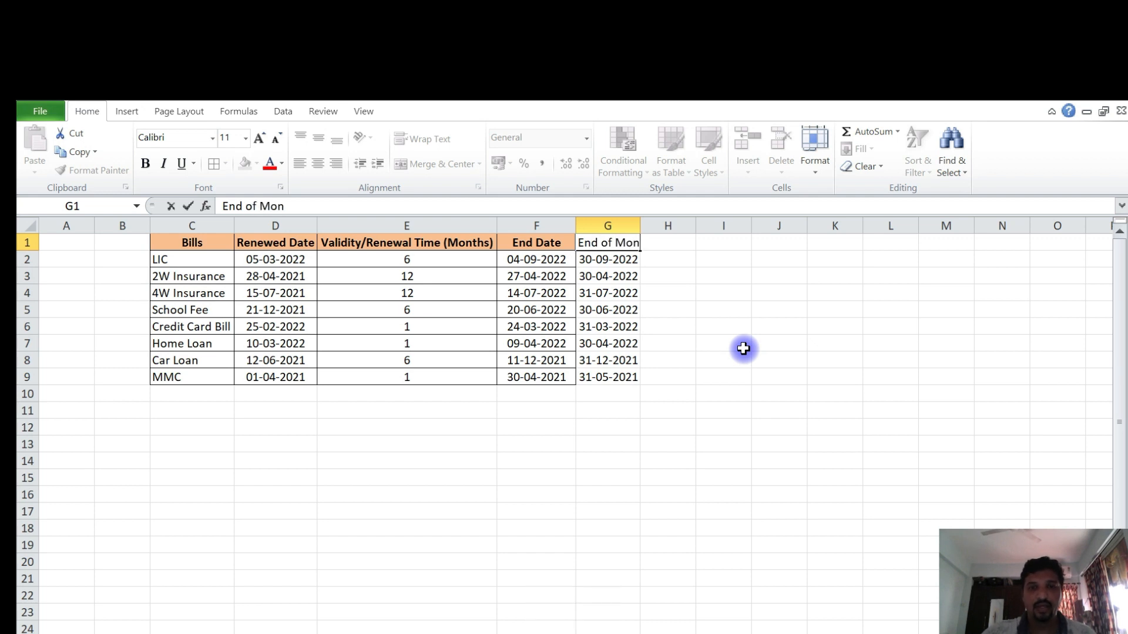
key(Return)
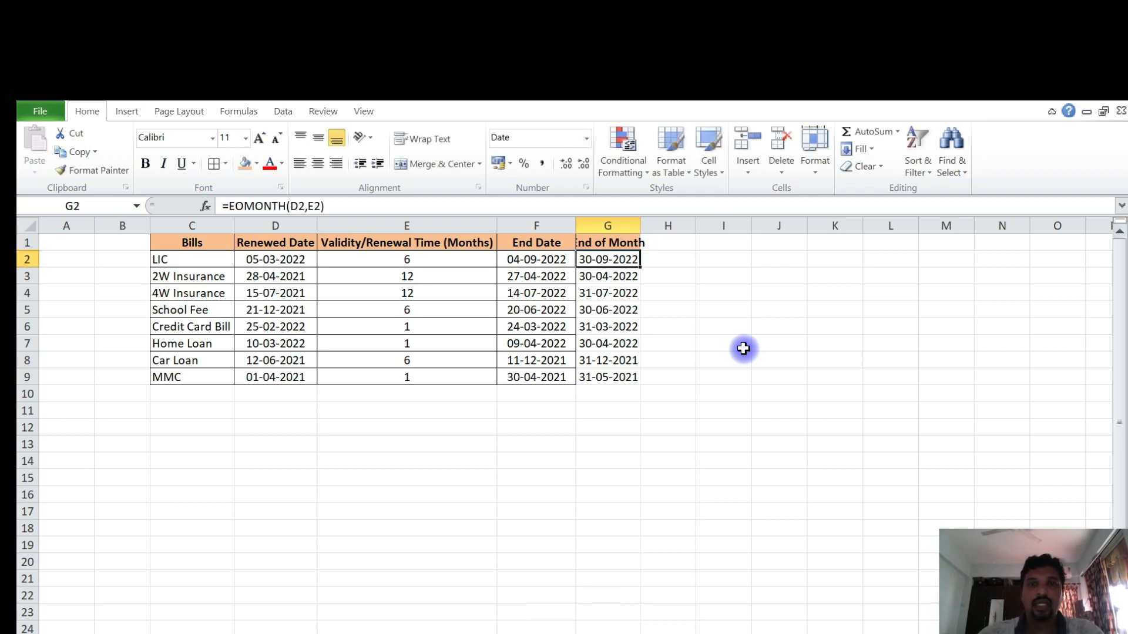
double_click(642, 225)
- Apply cell borders to the End Date and End of Month columns, range F1:G9
drag(519, 244, 617, 375)
click(213, 164)
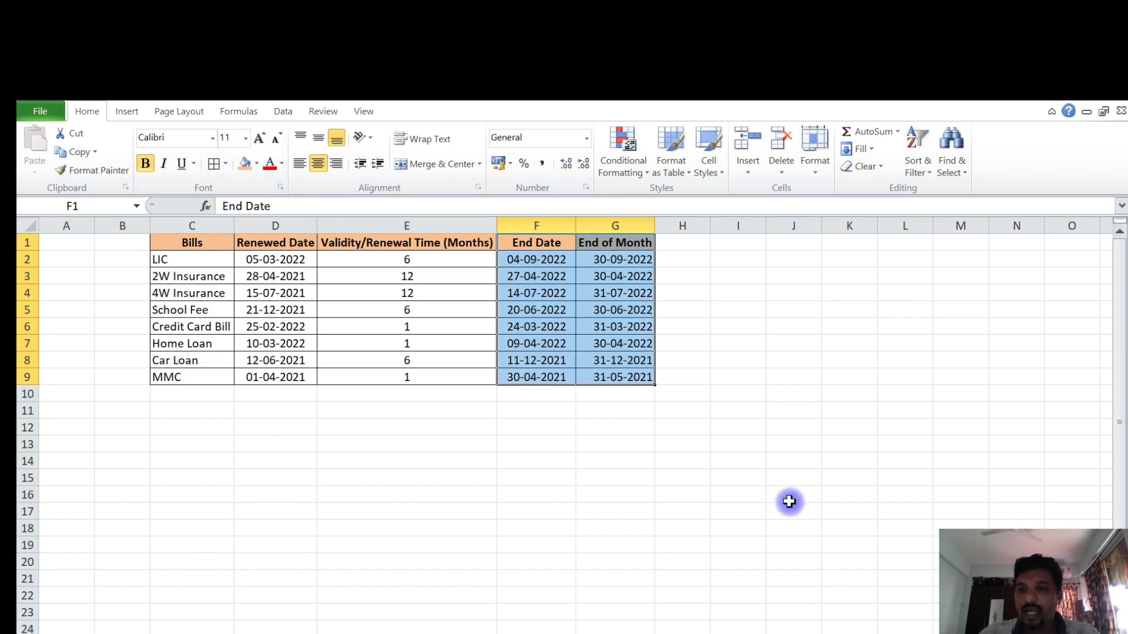
click(852, 429)
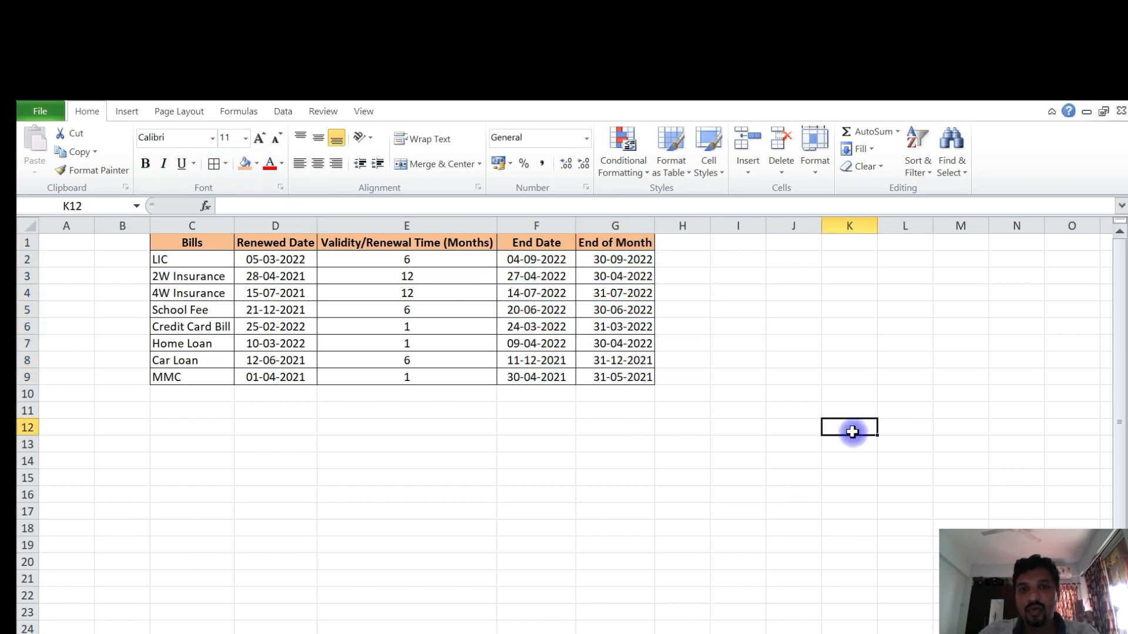